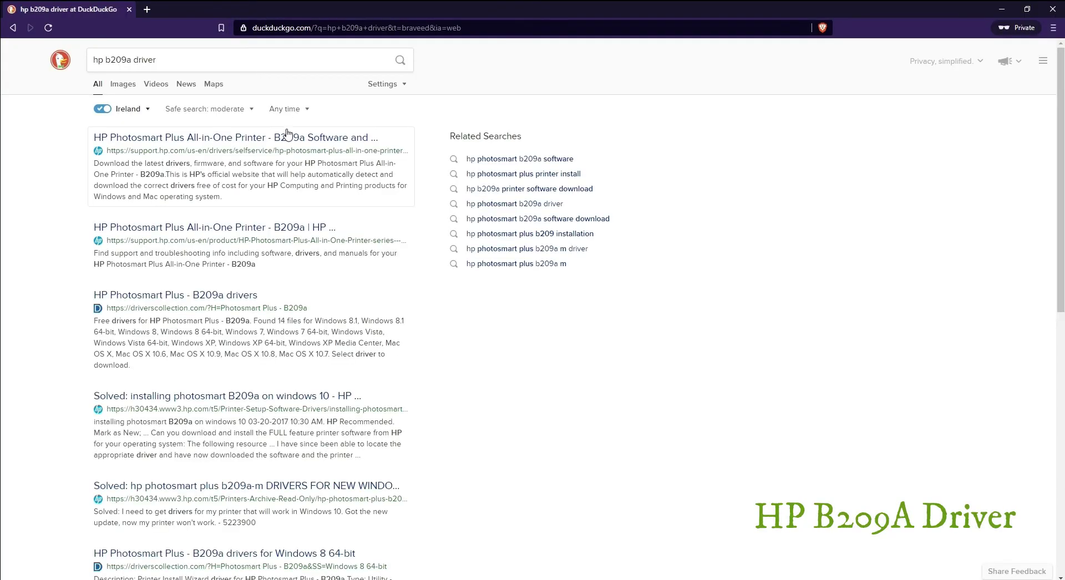
Download the B209a Full Feature Software and Driver installer from HP's site into the HP Printer folder
{"action": "left_click", "coordinate": [285, 137]}
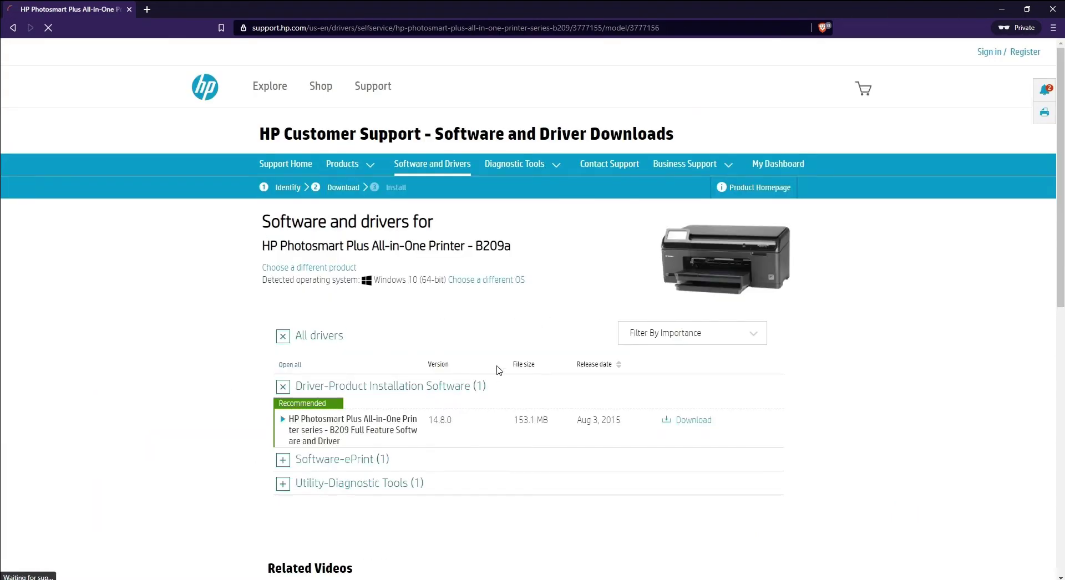
{"action": "left_click_drag", "start_coordinate": [405, 246], "coordinate": [510, 246]}
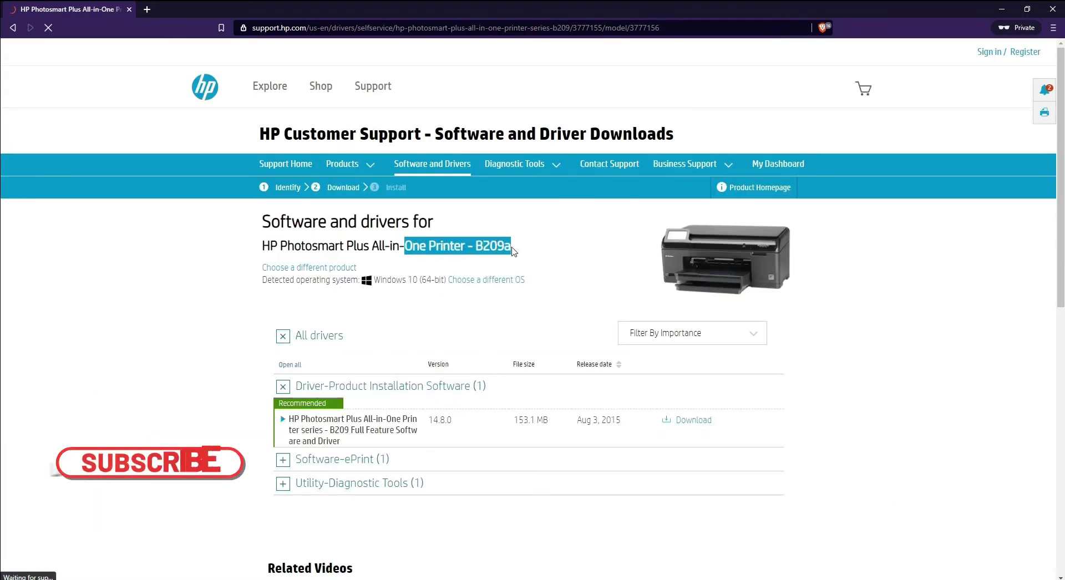
{"action": "left_click", "coordinate": [690, 423]}
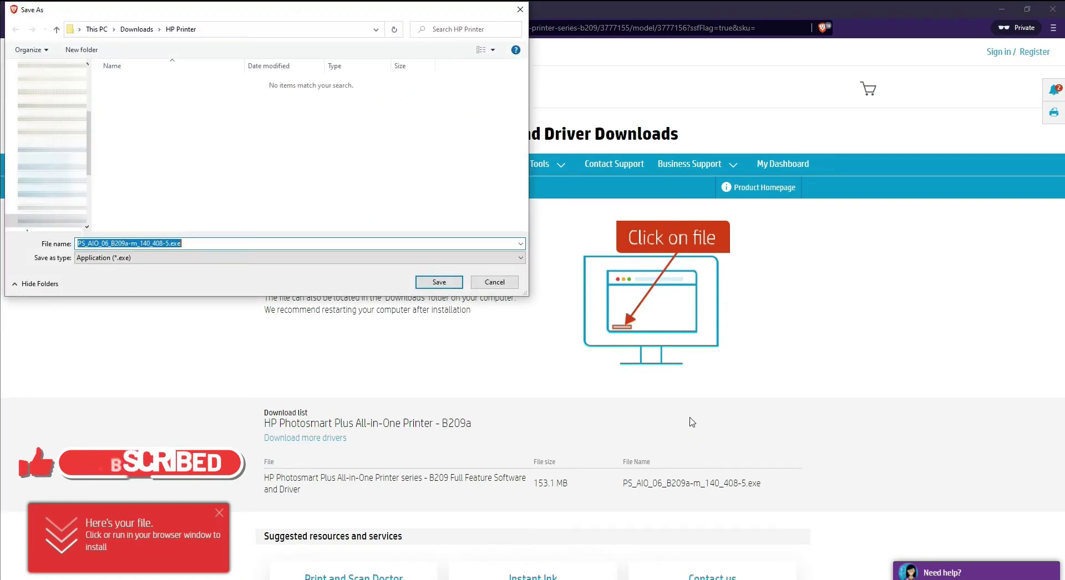
{"action": "left_click", "coordinate": [450, 286]}
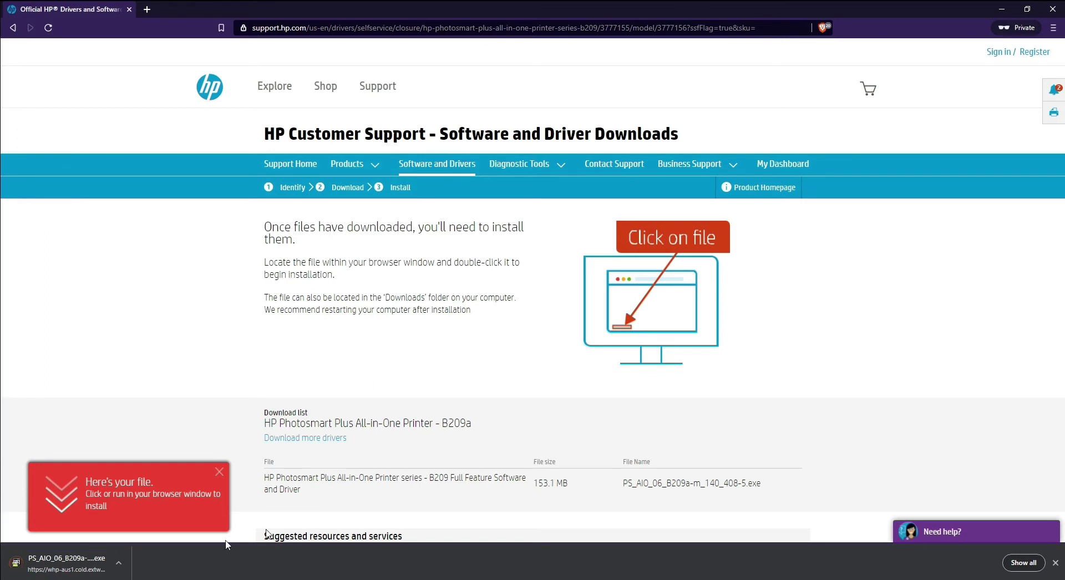
Run PS_AIO_06_B209a-m_140_408-5.exe, accept the installation agreements and settings, and launch the hardware Setup Guide
{"action": "left_click", "coordinate": [77, 571]}
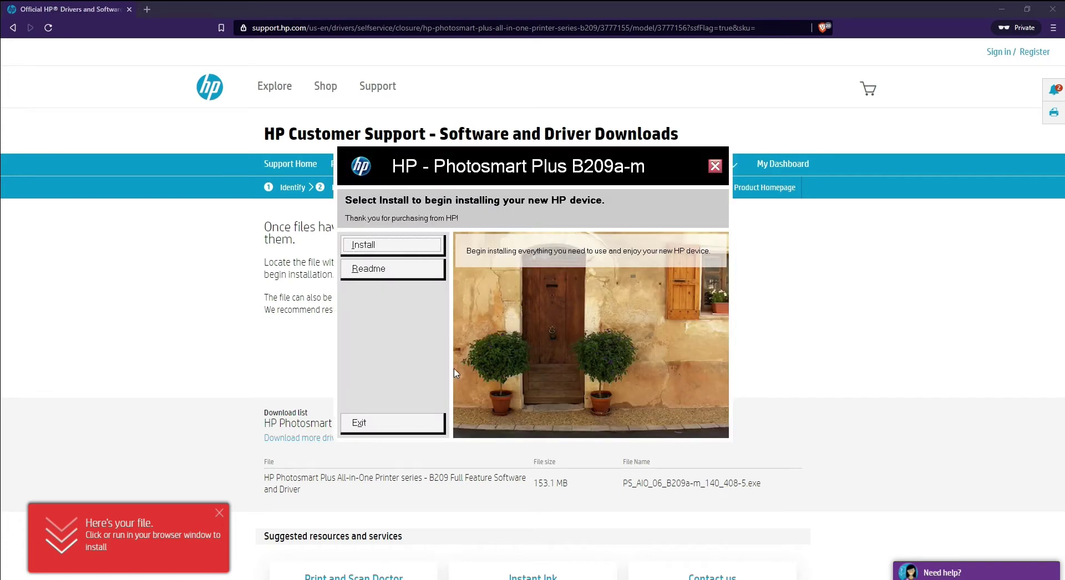
{"action": "left_click", "coordinate": [388, 245]}
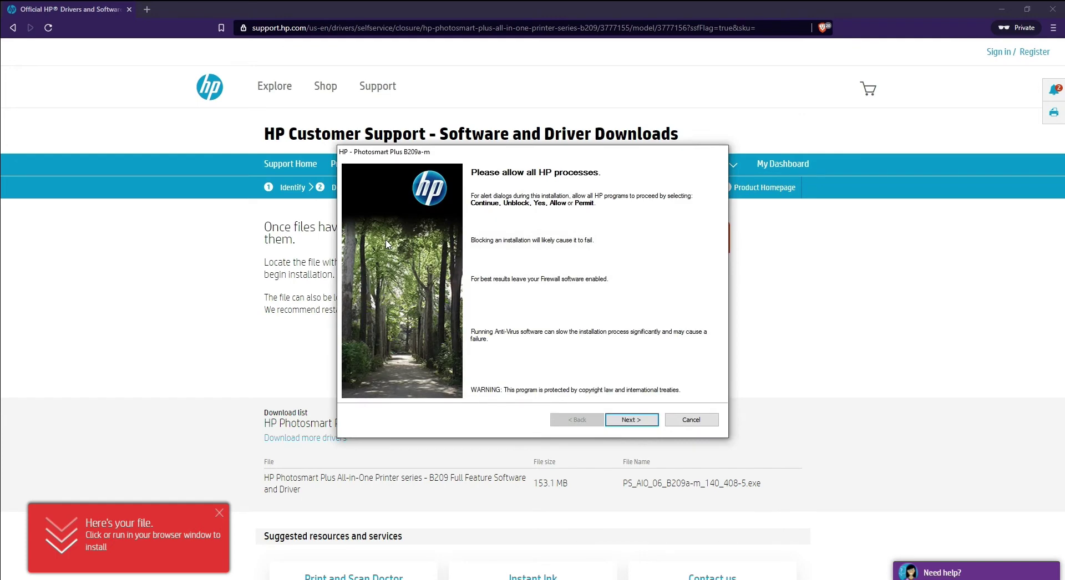
{"action": "left_click", "coordinate": [631, 419]}
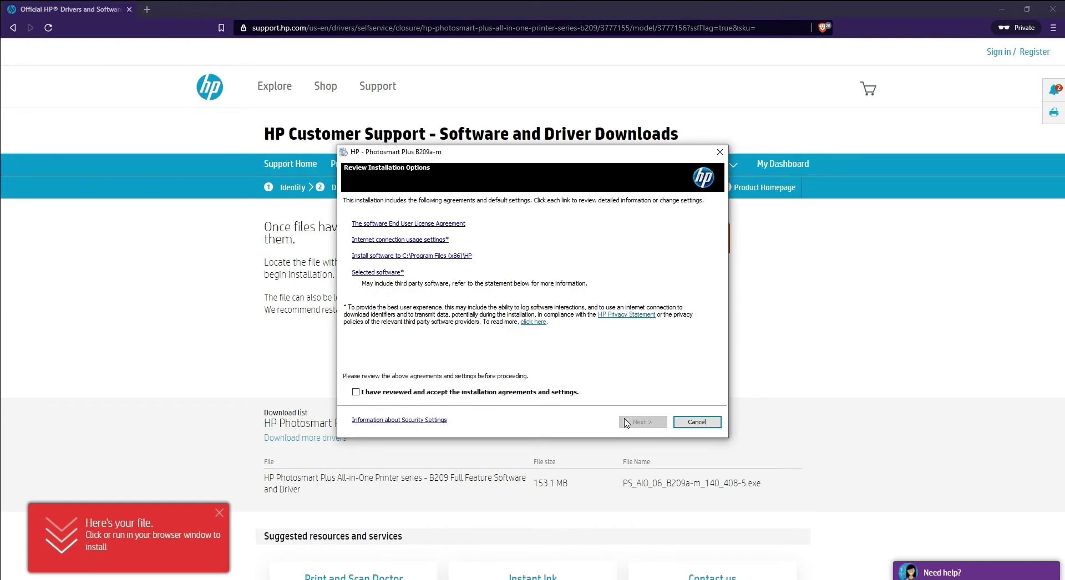
{"action": "left_click", "coordinate": [445, 392]}
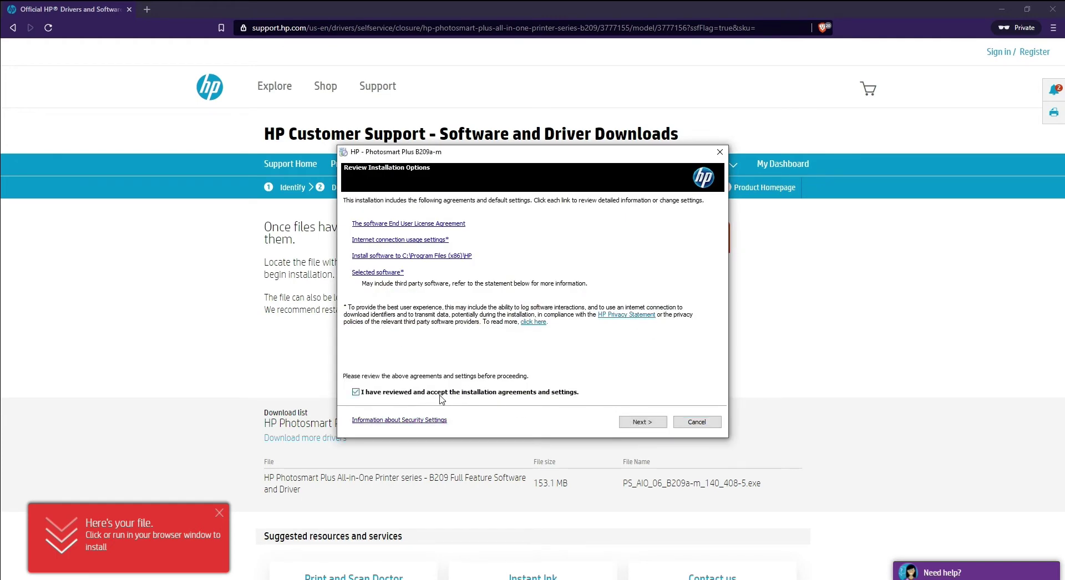
{"action": "left_click", "coordinate": [631, 423]}
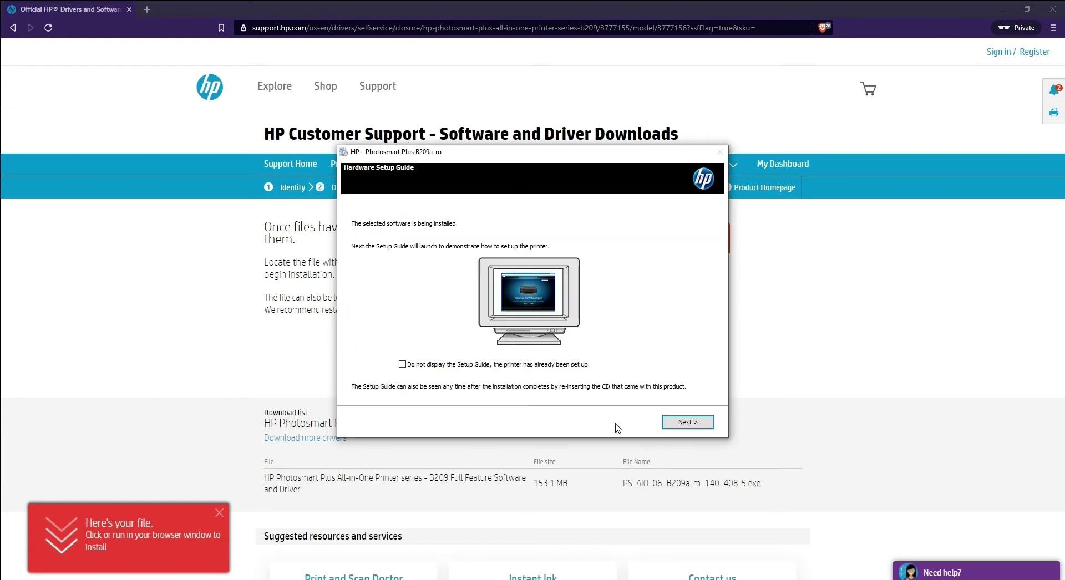
{"action": "left_click", "coordinate": [686, 422]}
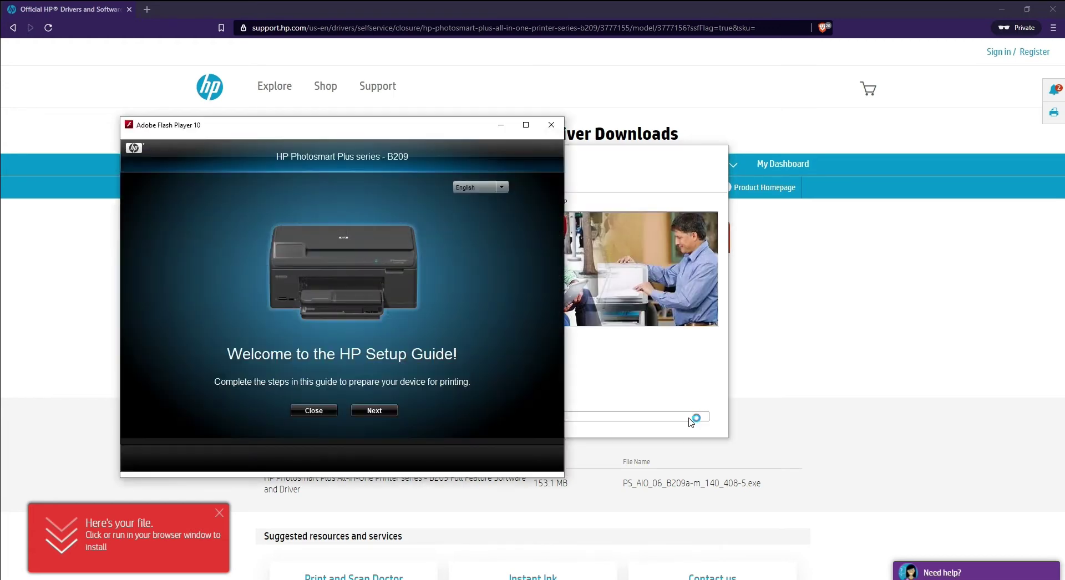
Step through the Setup Guide pages from Unpack to Align Printer
{"action": "left_click", "coordinate": [375, 411]}
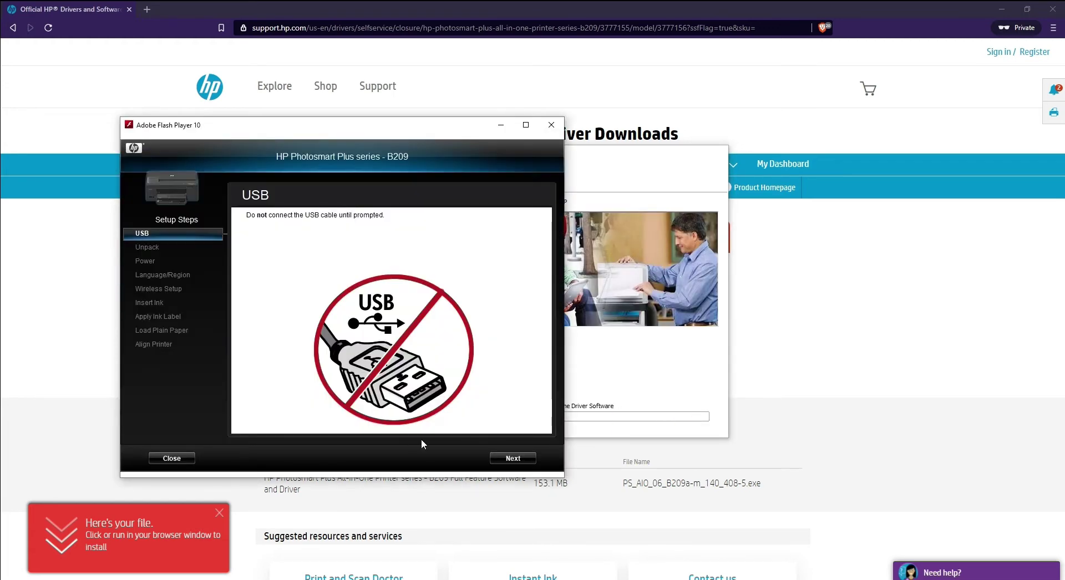
{"action": "left_click", "coordinate": [515, 458]}
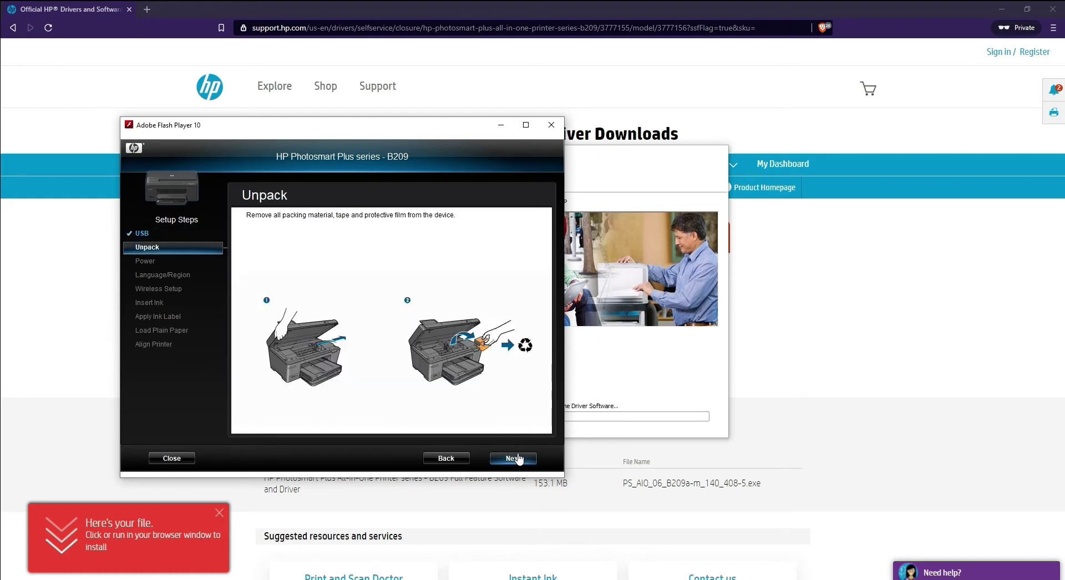
{"action": "left_click", "coordinate": [516, 458]}
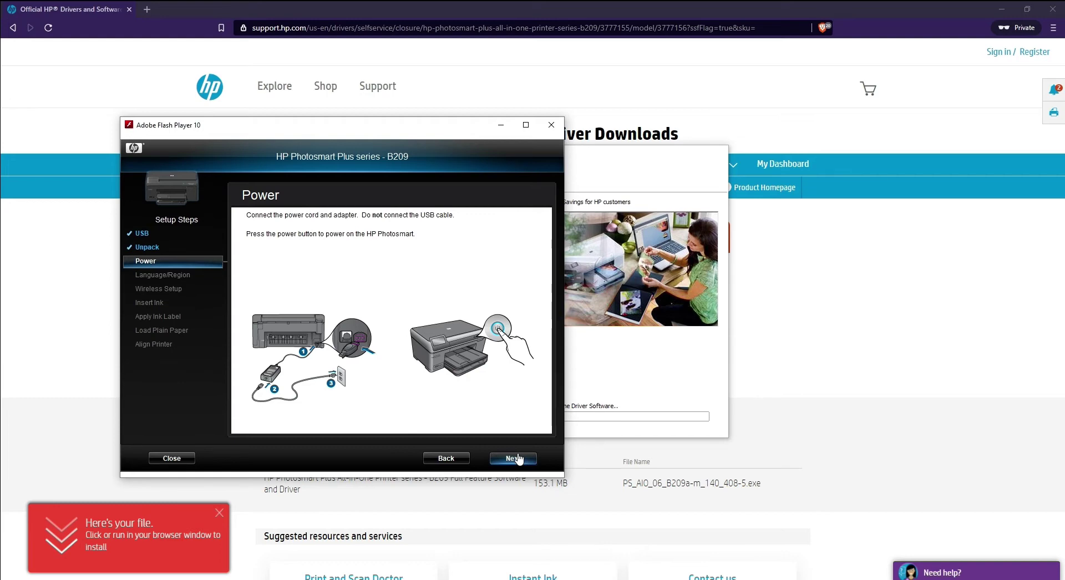
{"action": "left_click", "coordinate": [516, 458]}
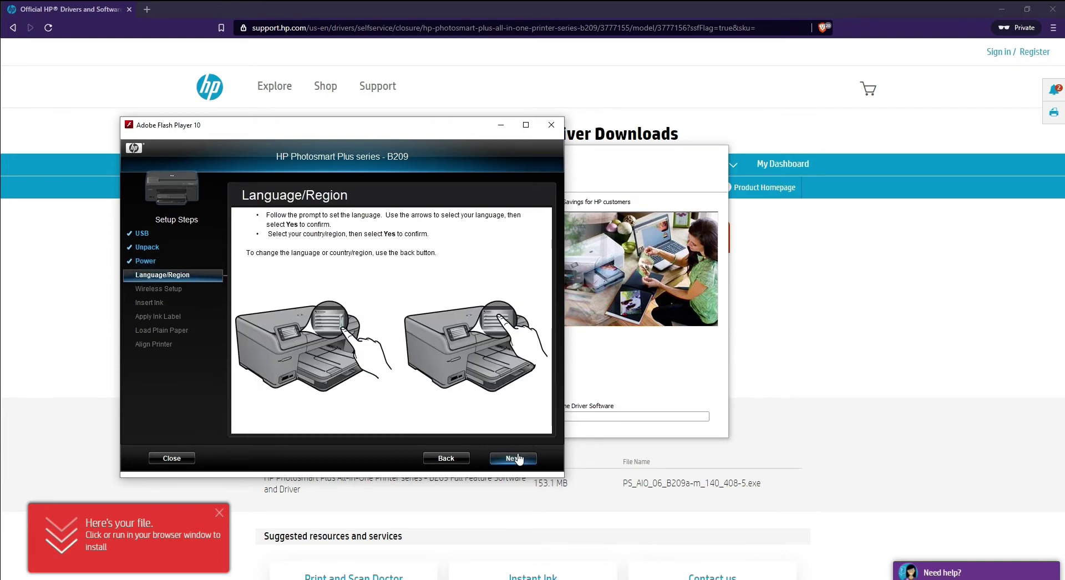
{"action": "left_click", "coordinate": [516, 458]}
{"action": "left_click", "coordinate": [516, 458]}
{"action": "left_click", "coordinate": [516, 458]}
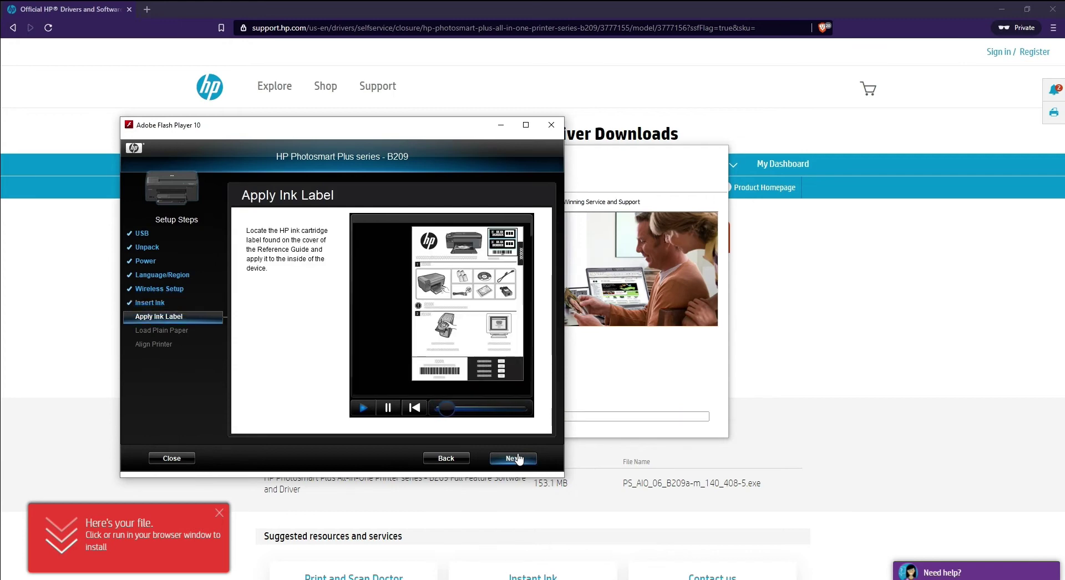
{"action": "left_click", "coordinate": [515, 458]}
{"action": "left_click", "coordinate": [516, 458]}
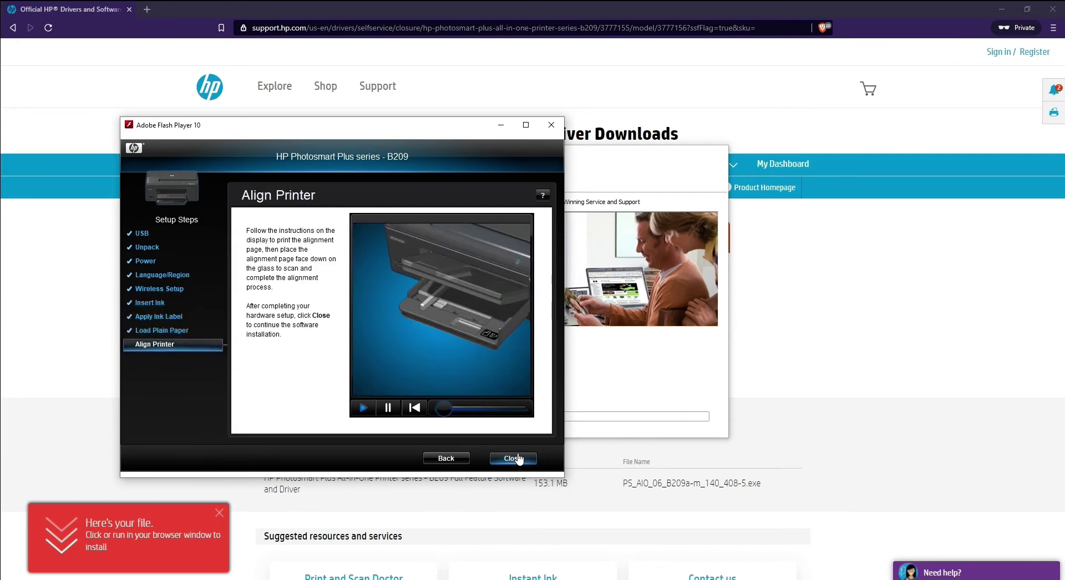
Close the Setup Guide, confirm the printer hardware is set up, and minimise the browser
{"action": "left_click", "coordinate": [516, 458]}
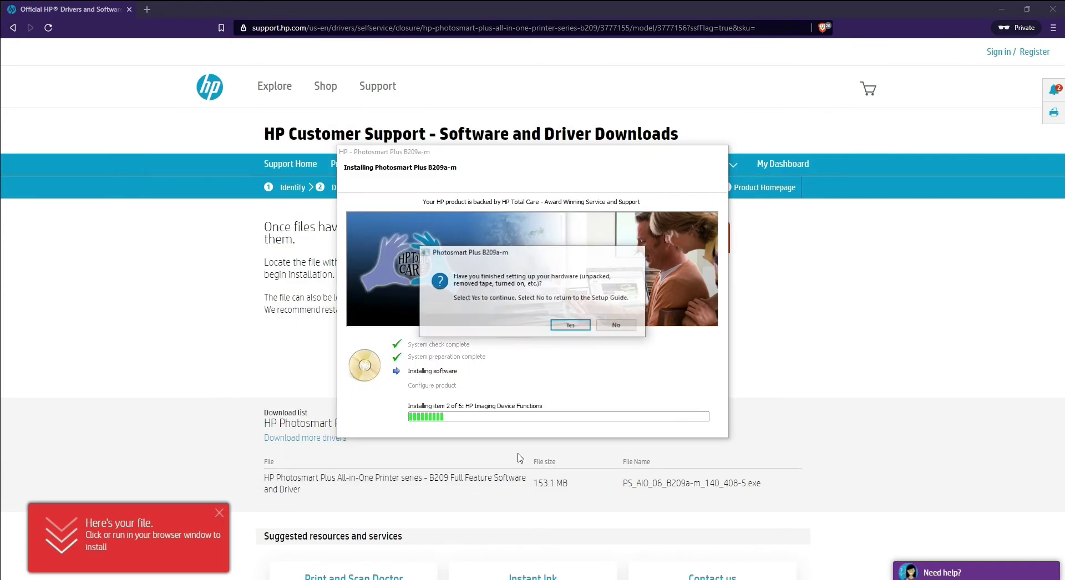
{"action": "left_click", "coordinate": [568, 325]}
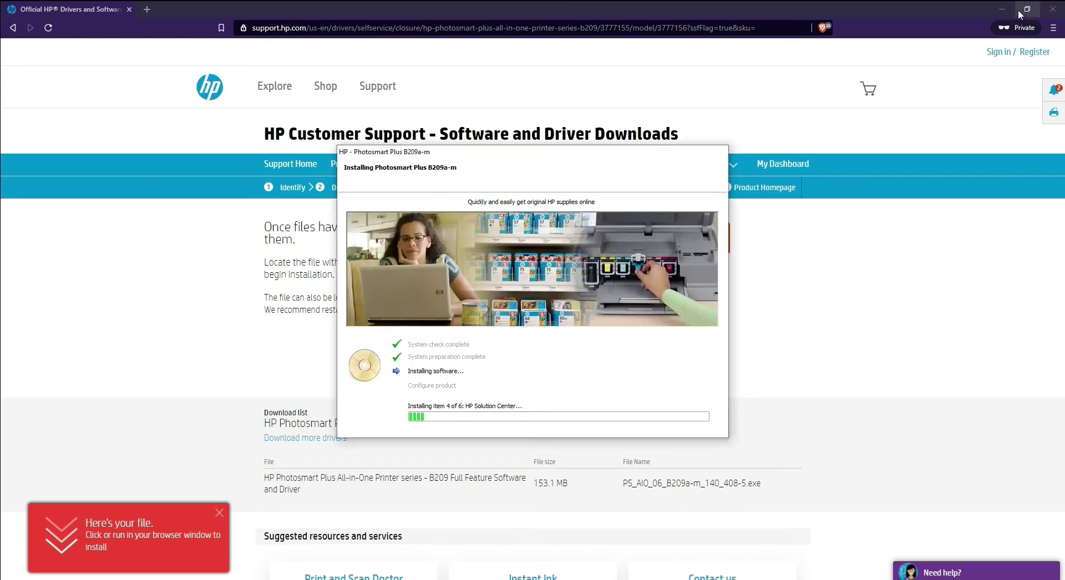
{"action": "left_click", "coordinate": [1002, 9]}
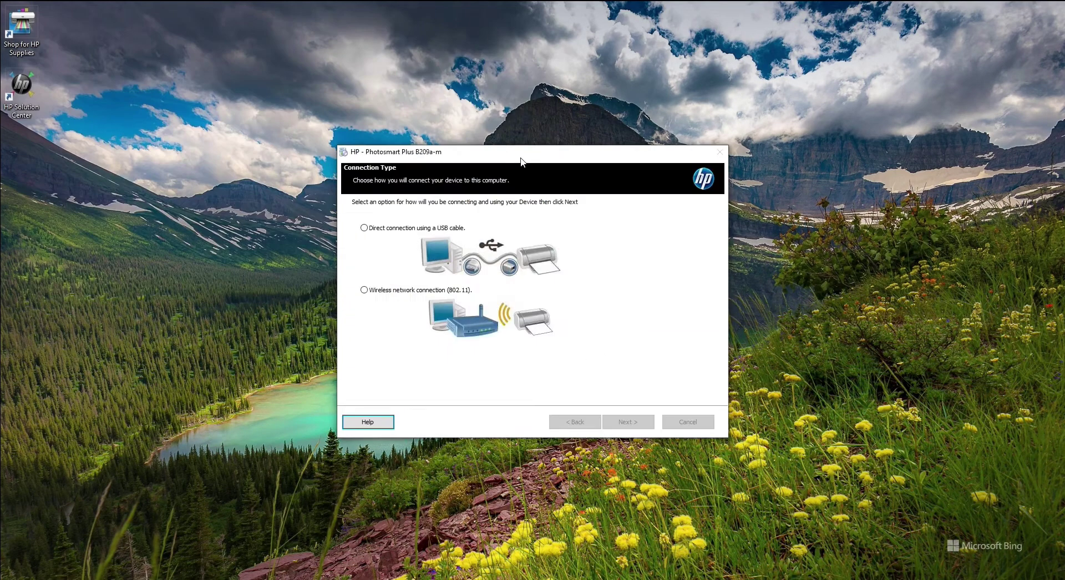
Choose a wireless network connection and indicate the printer is not yet on wireless
{"action": "left_click", "coordinate": [438, 291]}
{"action": "left_click", "coordinate": [627, 423]}
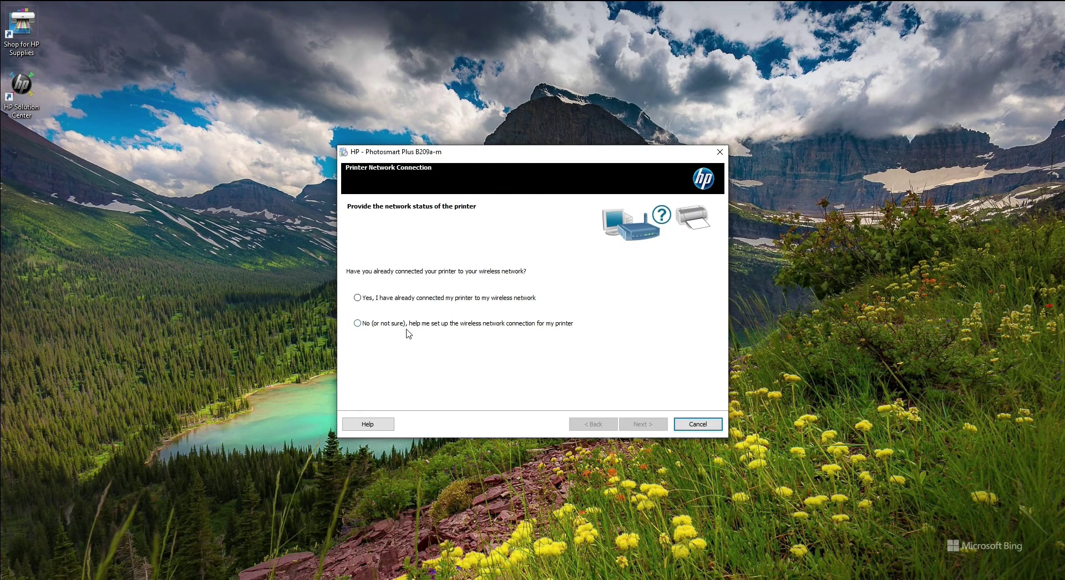
{"action": "left_click", "coordinate": [429, 326]}
{"action": "left_click", "coordinate": [637, 425]}
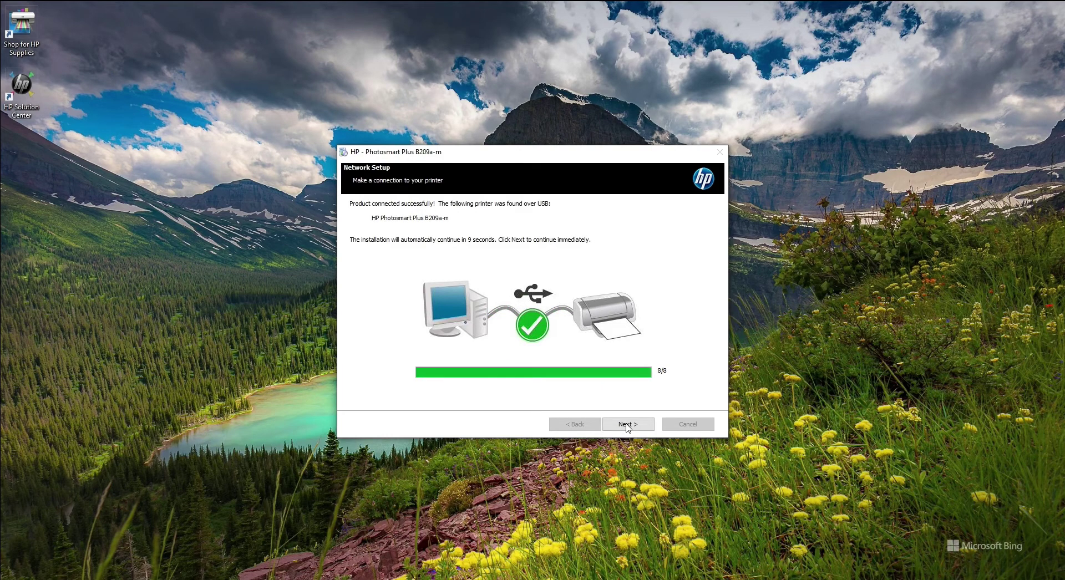
Join the printer to the first listed wireless network by pasting its WPA security key
{"action": "left_click", "coordinate": [627, 425]}
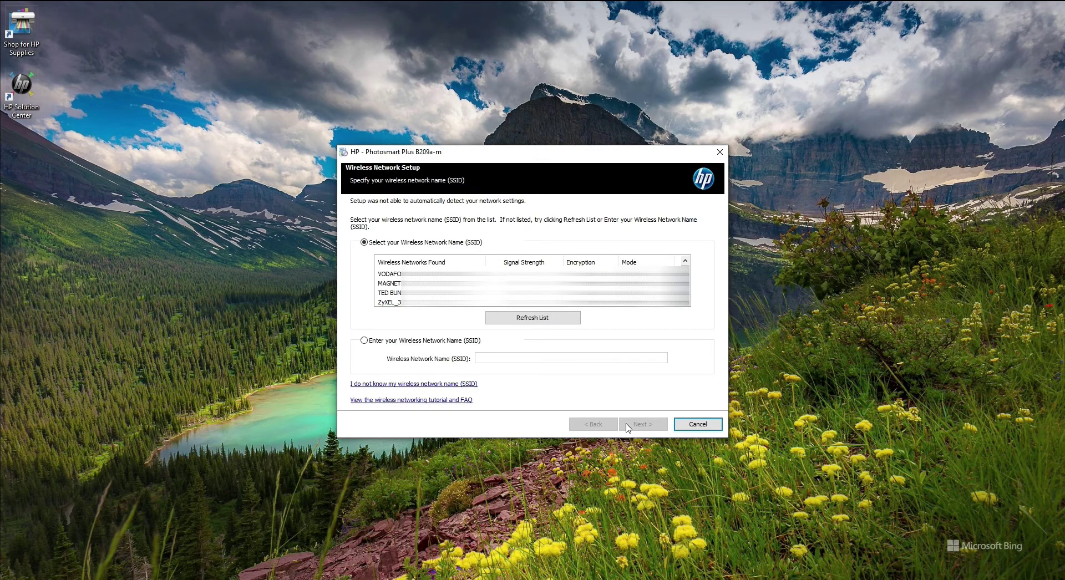
{"action": "left_click", "coordinate": [393, 274]}
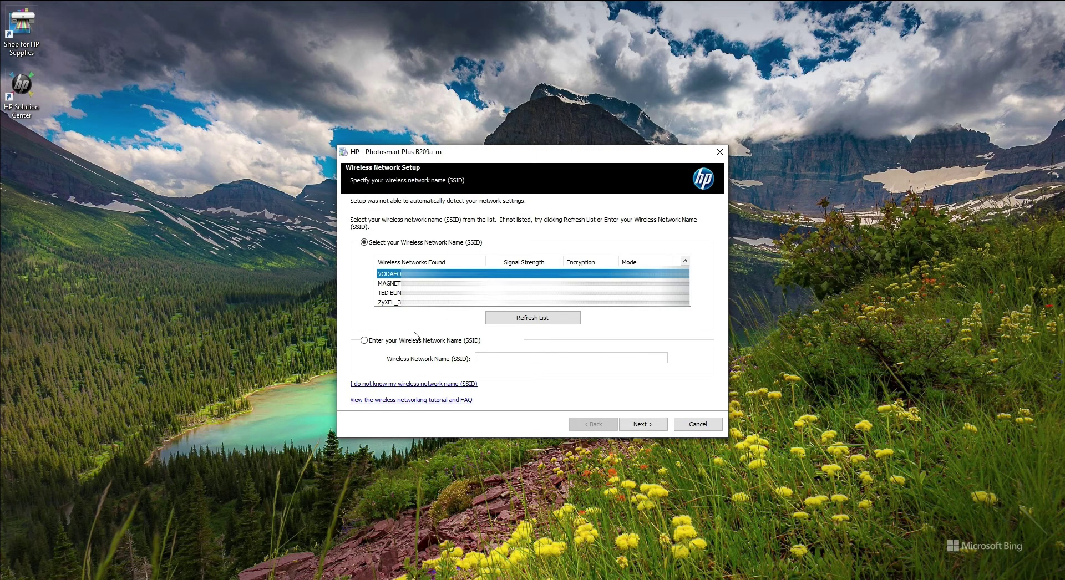
{"action": "left_click", "coordinate": [644, 424]}
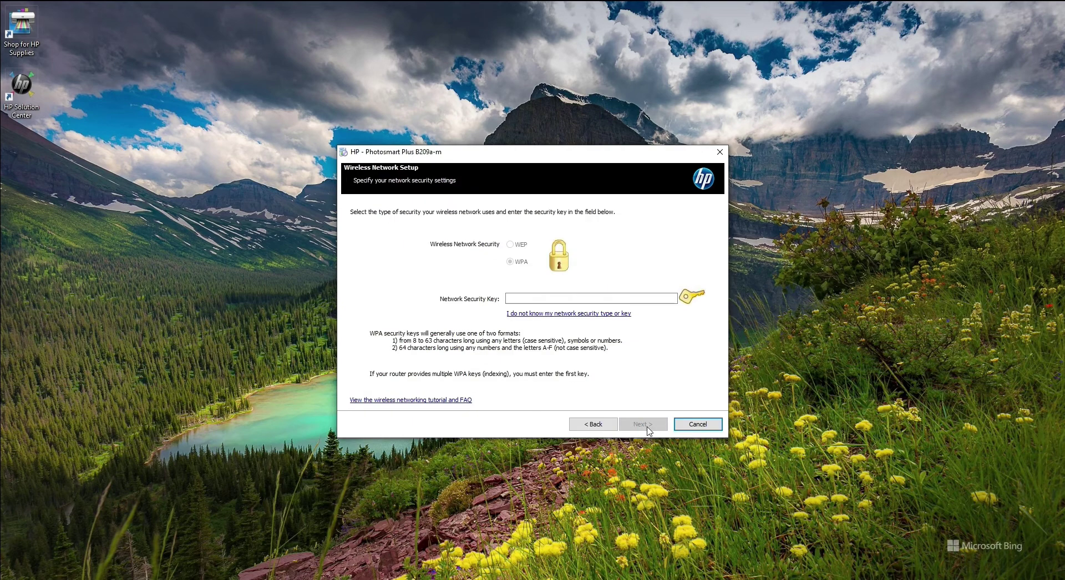
{"action": "left_click", "coordinate": [592, 298]}
{"action": "key", "text": "ctrl+v"}
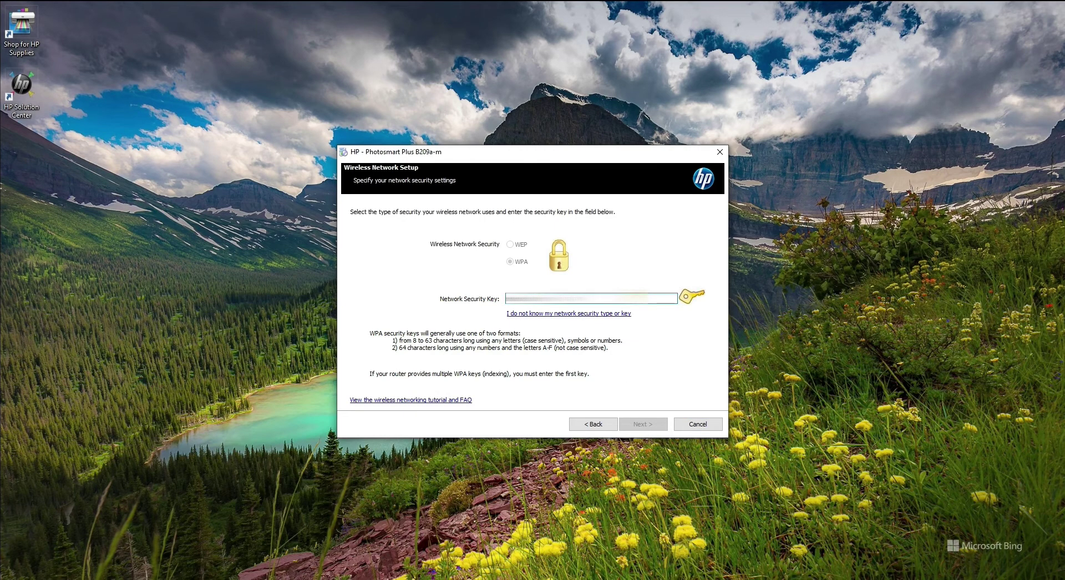
{"action": "left_click", "coordinate": [644, 426]}
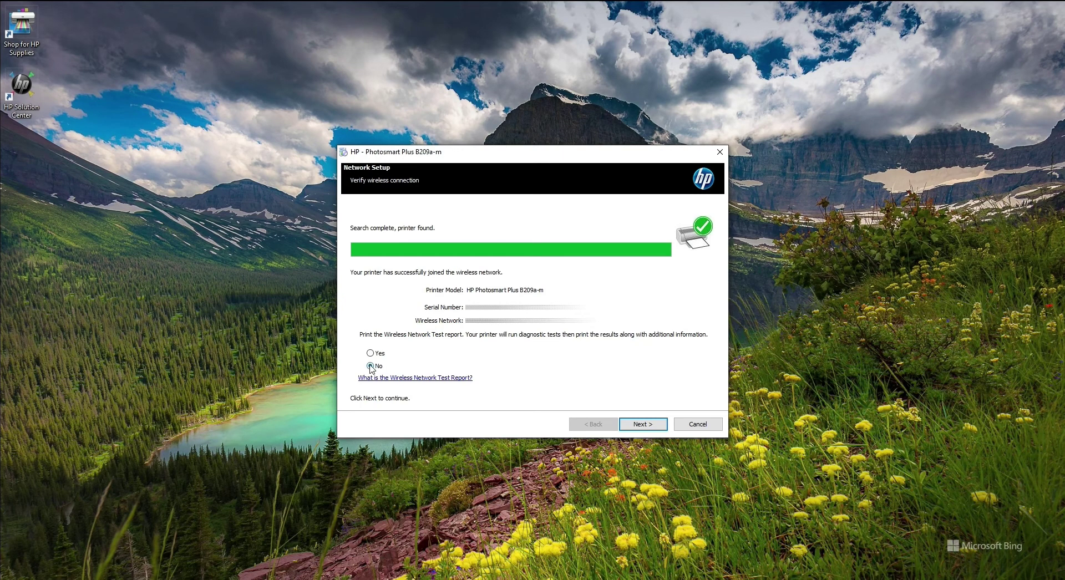
Get past the wireless check, network problems warning and USB-disconnect prompt so installation completes
{"action": "left_click", "coordinate": [637, 423]}
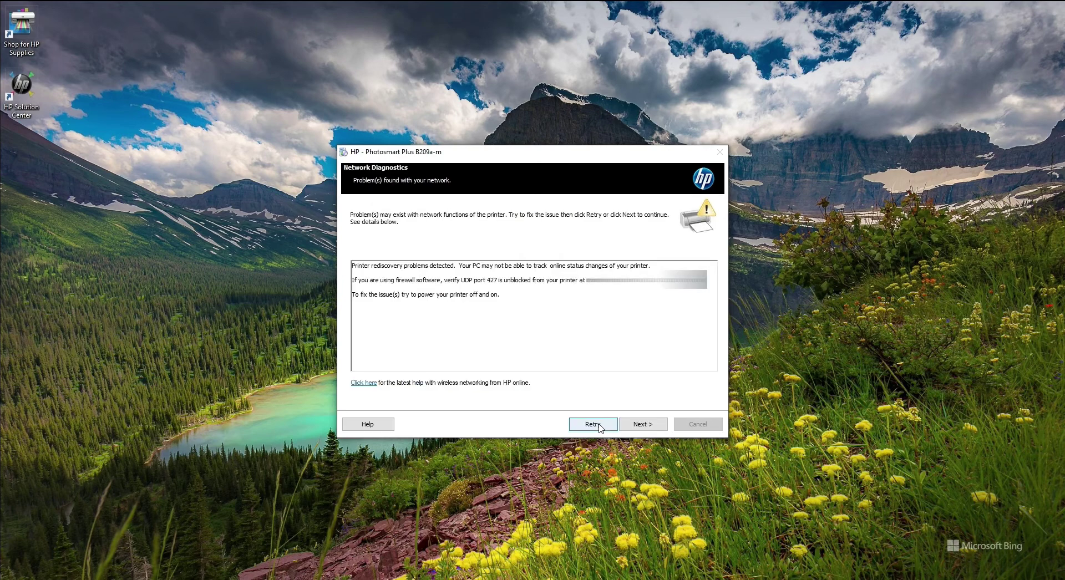
{"action": "left_click", "coordinate": [641, 424]}
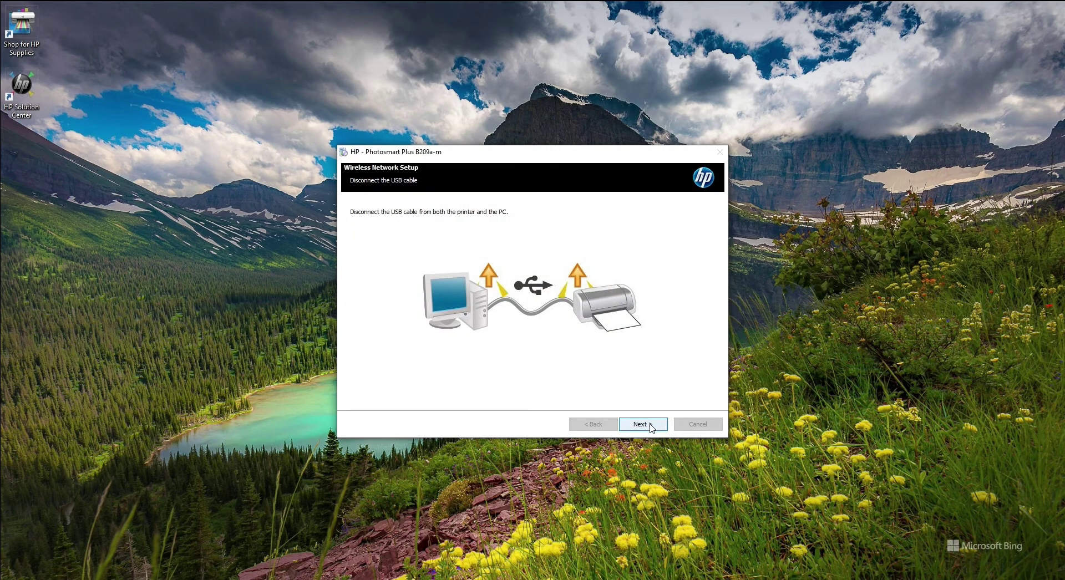
{"action": "left_click", "coordinate": [650, 425]}
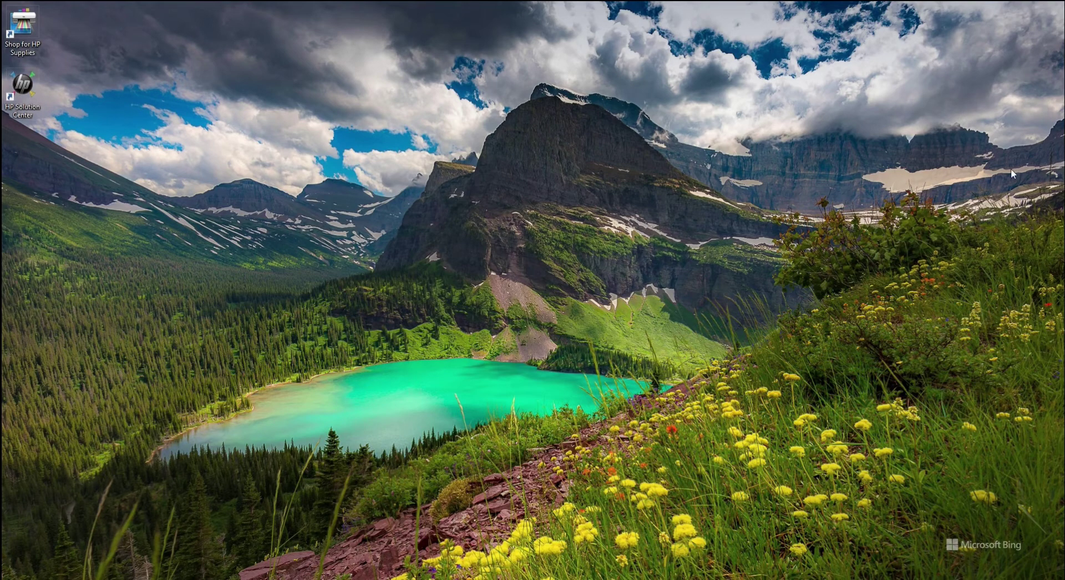
Launch HP Solution Center, view the printer's Status, then open its Settings web page
{"action": "double_click", "coordinate": [31, 84]}
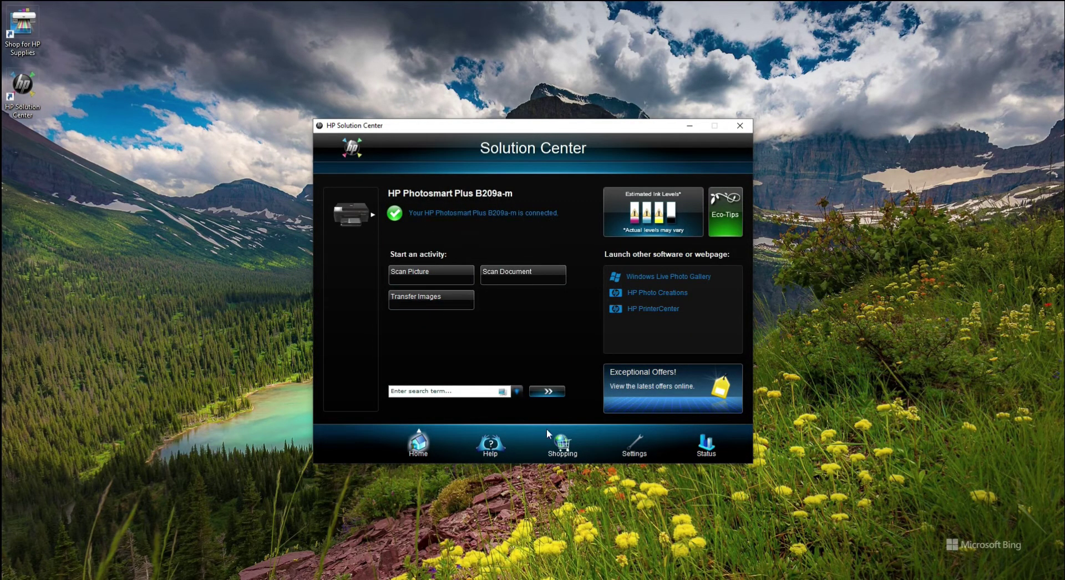
{"action": "left_click", "coordinate": [703, 454]}
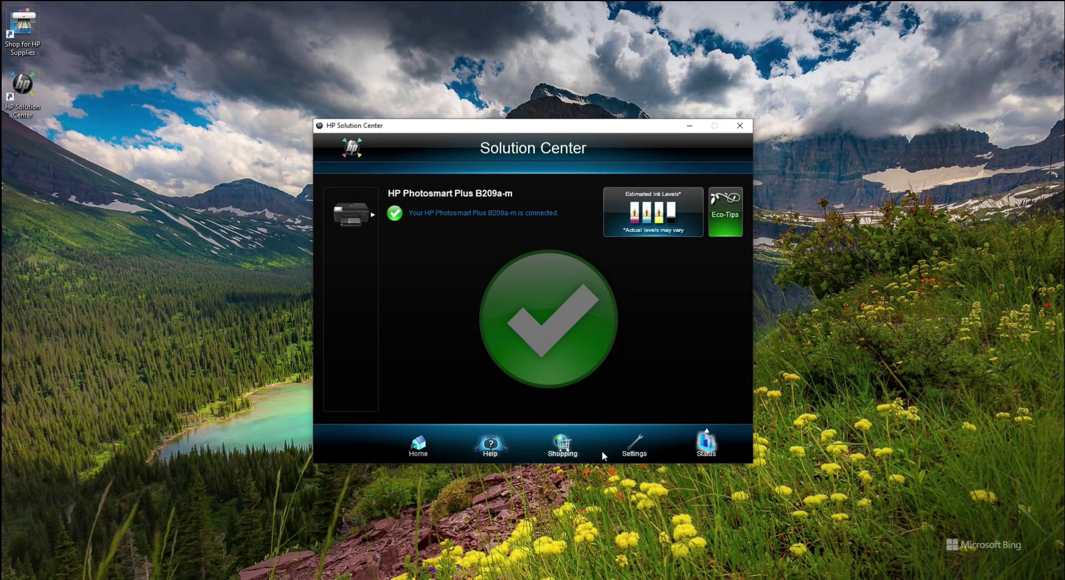
{"action": "left_click", "coordinate": [632, 454]}
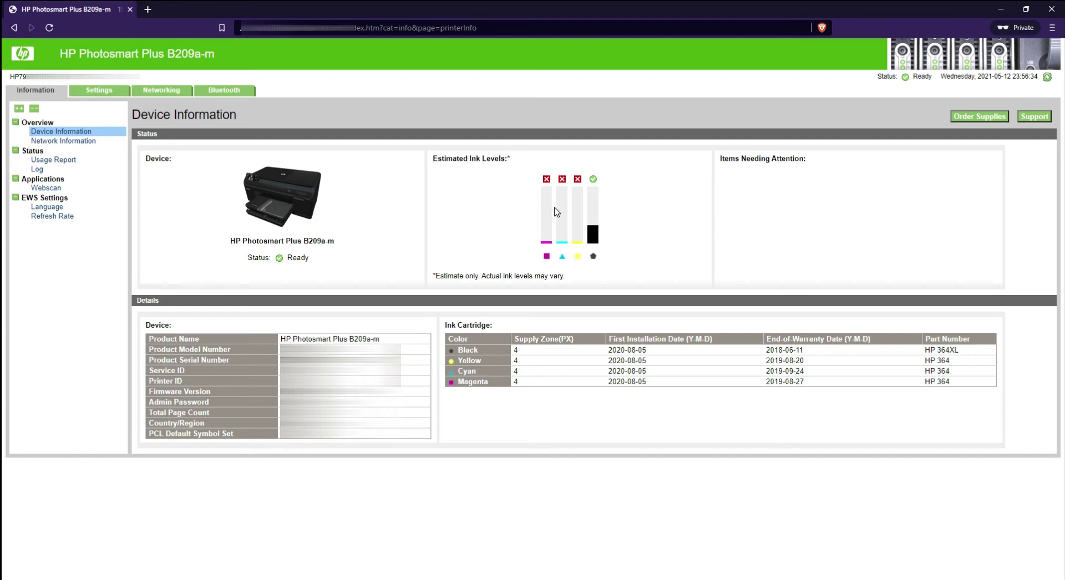
View the Usage Report's total page count of 2093, then return to Device Information
{"action": "mouse_move", "coordinate": [549, 212]}
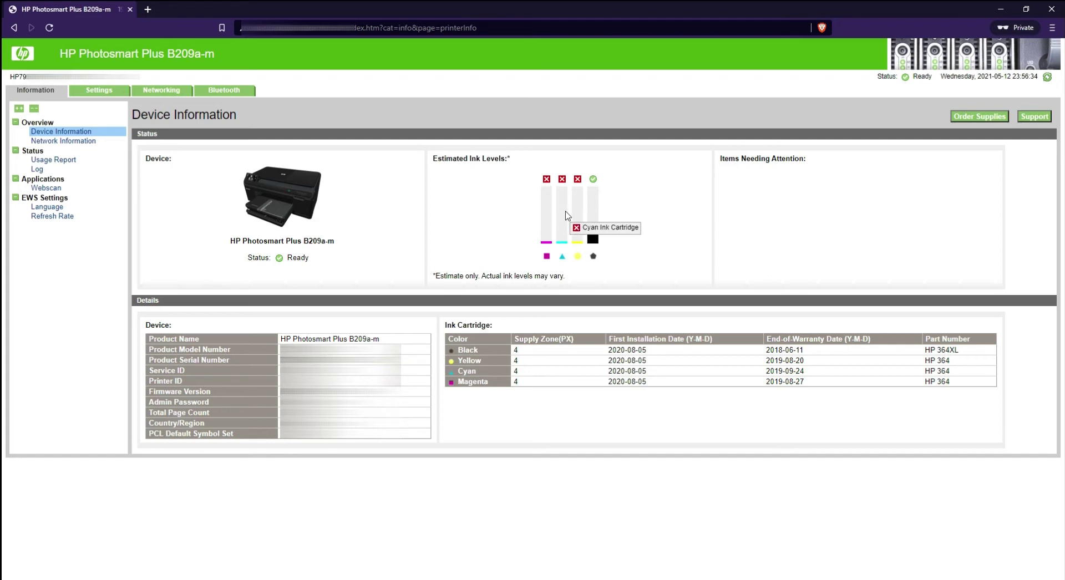
{"action": "mouse_move", "coordinate": [589, 215]}
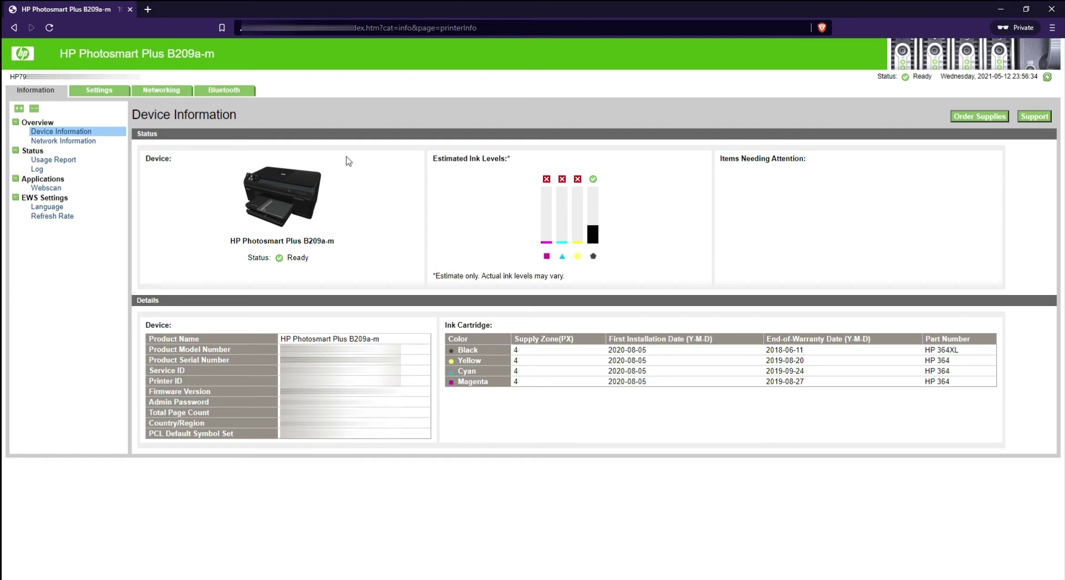
{"action": "left_click", "coordinate": [43, 161]}
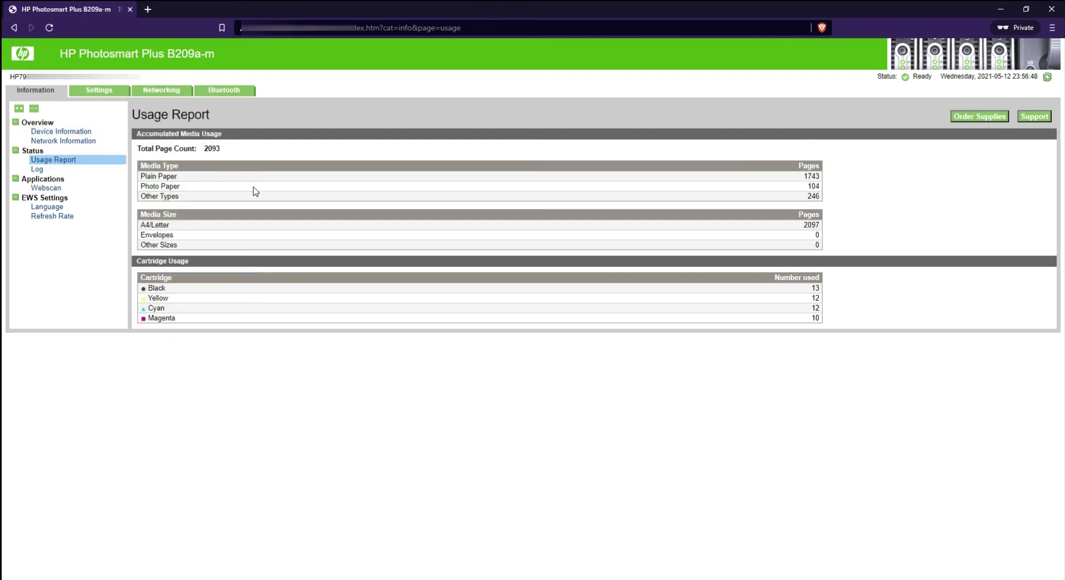
{"action": "left_click_drag", "start_coordinate": [221, 149], "coordinate": [206, 149]}
{"action": "double_click", "coordinate": [214, 149]}
{"action": "left_click", "coordinate": [218, 150]}
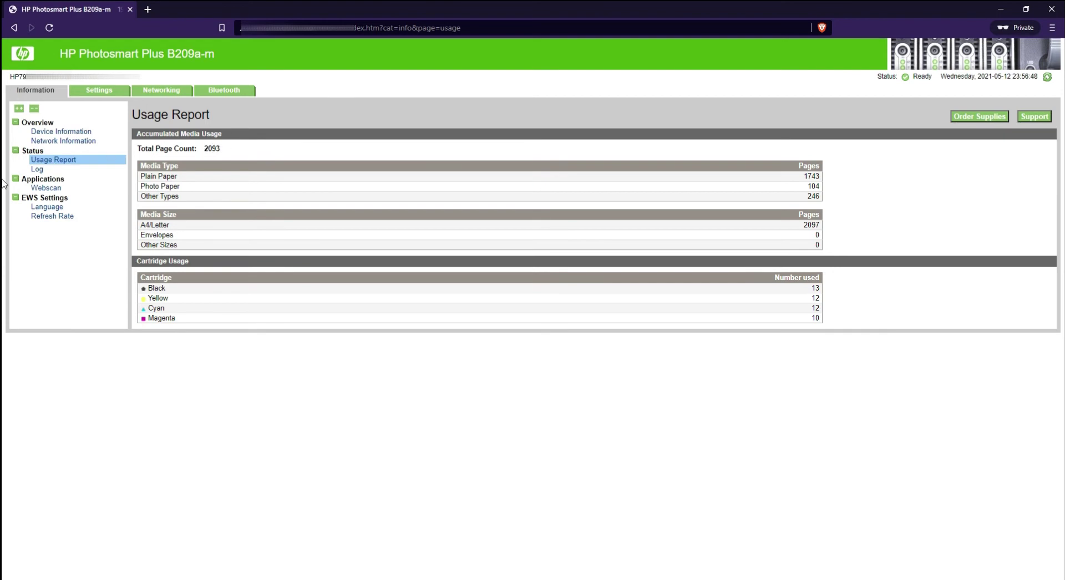
{"action": "left_click", "coordinate": [60, 131]}
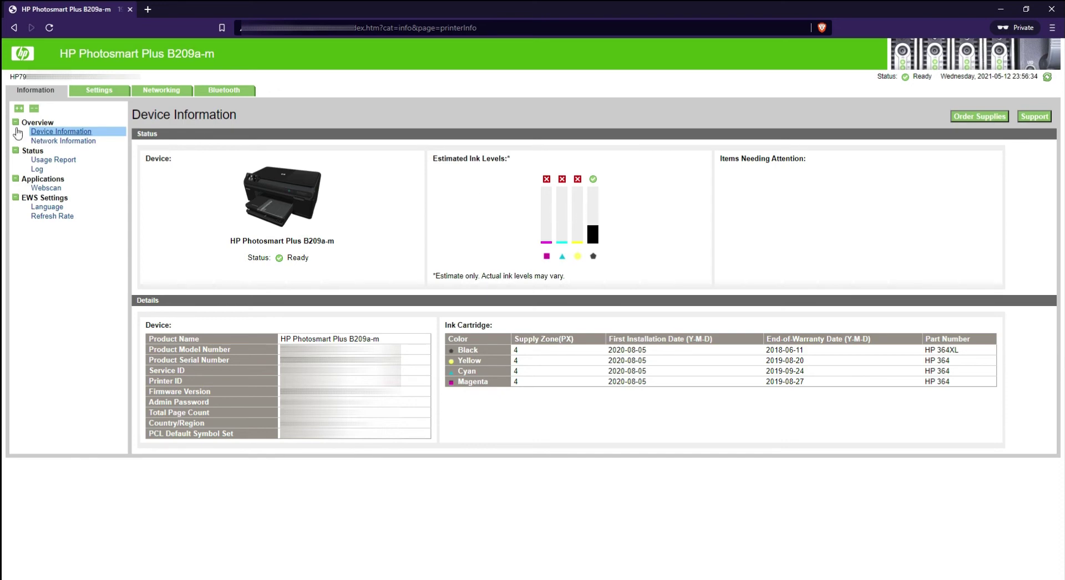
Recheck the 2093 total page count in the Usage Report, then open the event Log
{"action": "left_click", "coordinate": [52, 160]}
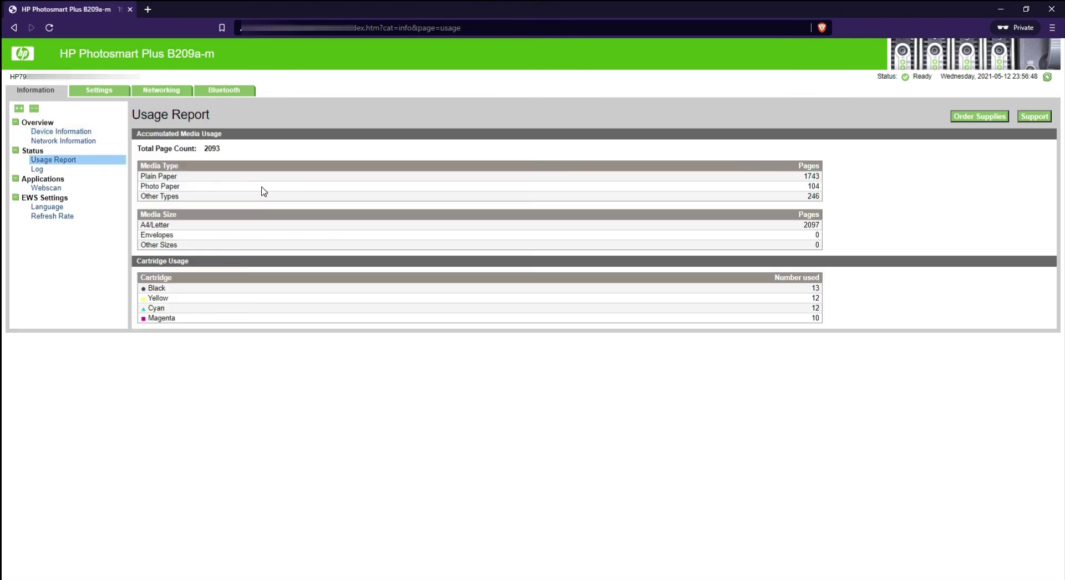
{"action": "left_click_drag", "start_coordinate": [220, 149], "coordinate": [206, 149]}
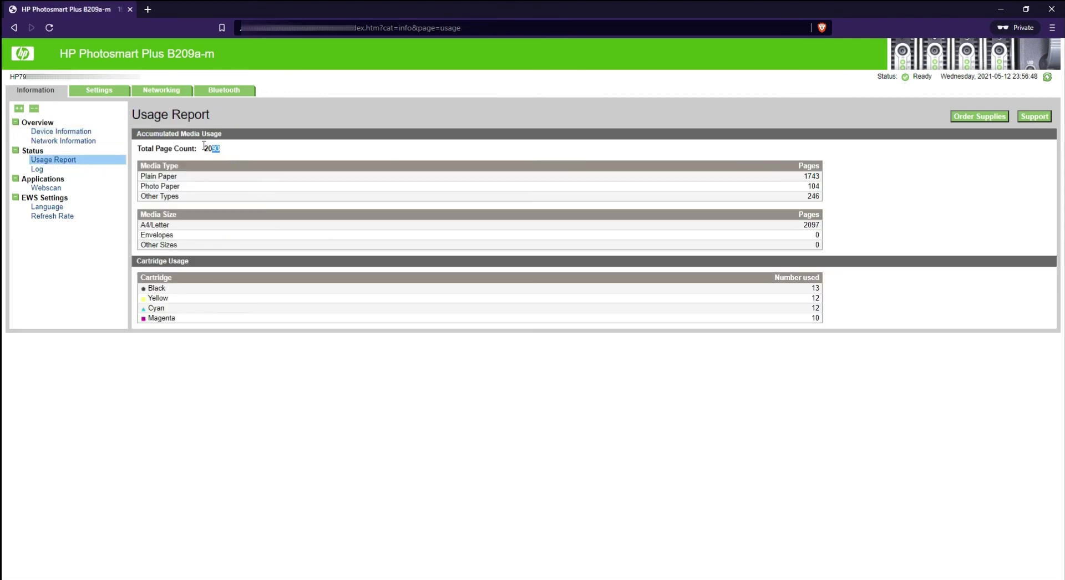
{"action": "double_click", "coordinate": [214, 147]}
{"action": "left_click", "coordinate": [214, 148]}
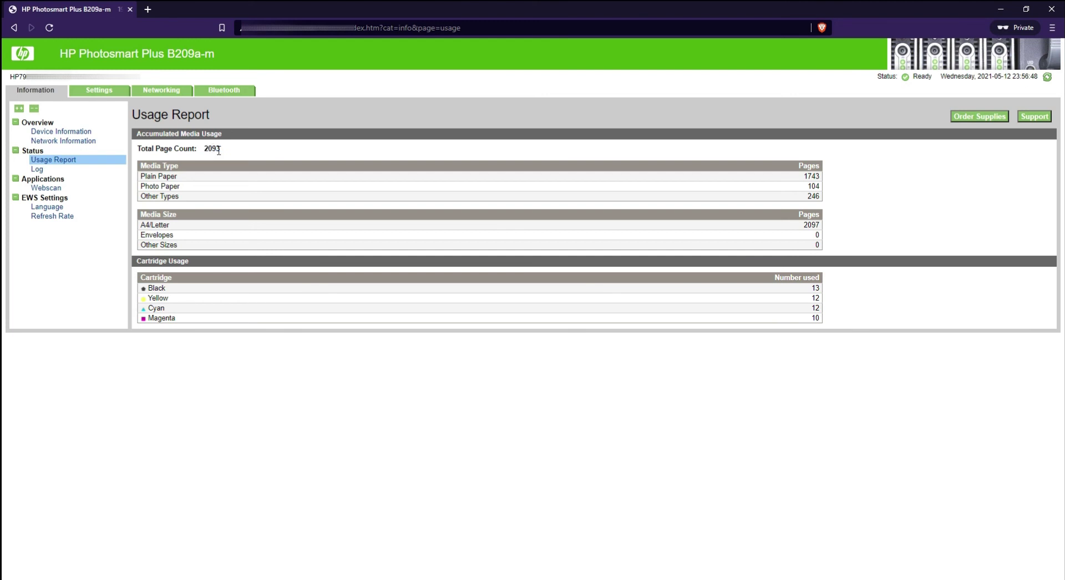
{"action": "left_click", "coordinate": [37, 172]}
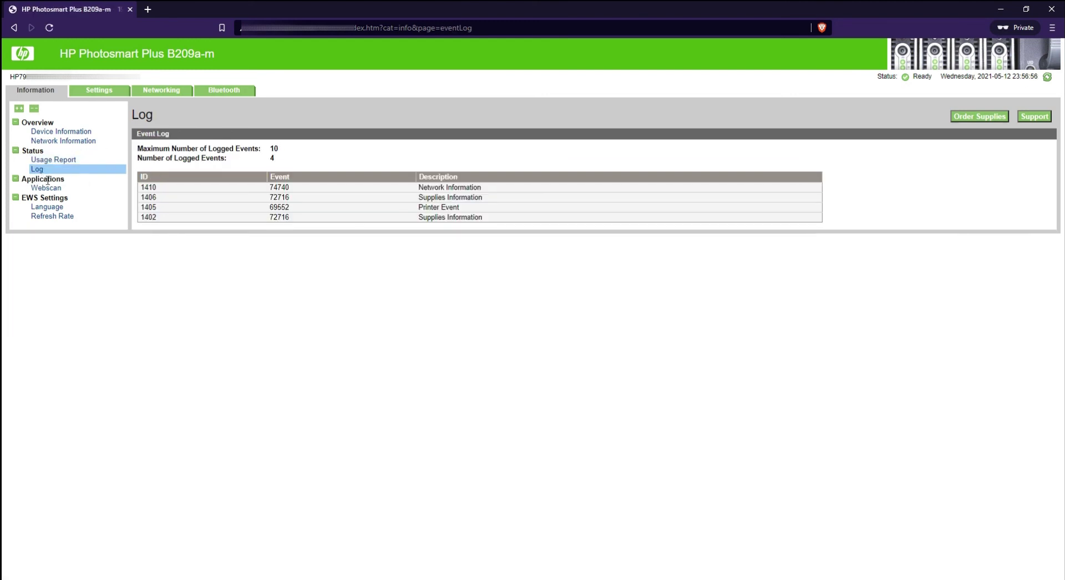